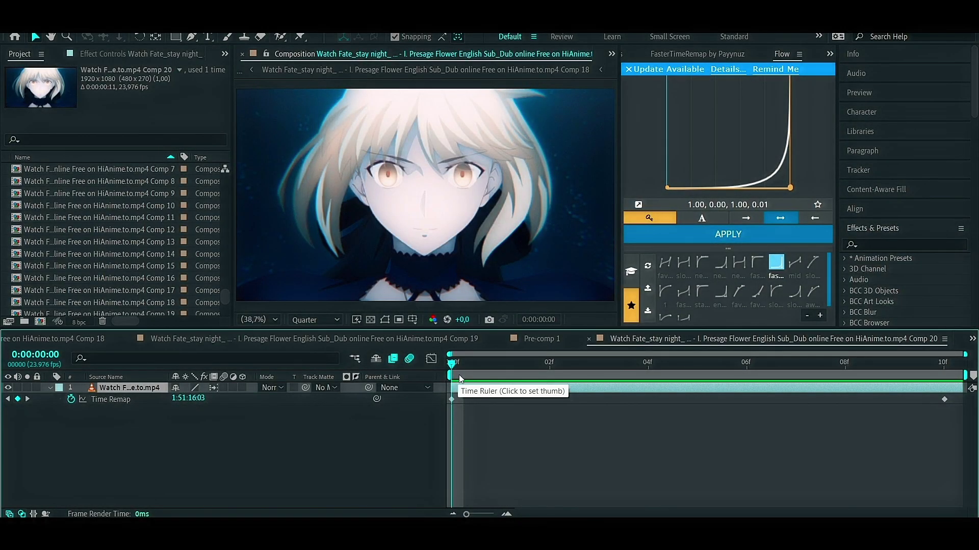
Step: Preview the clip, then pre-compose its layer with all attributes moved into the new composition
key("space")
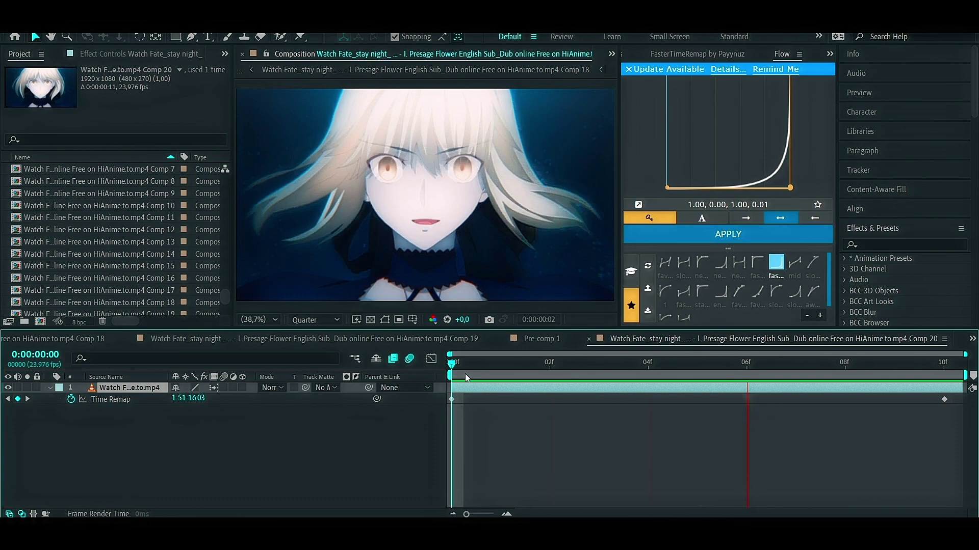
key("space")
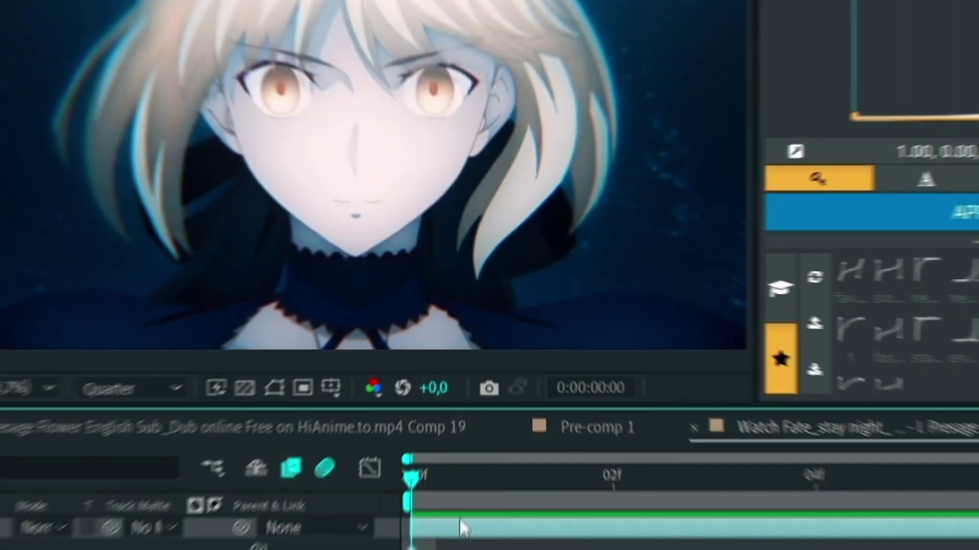
right_click(470, 387)
left_click(528, 303)
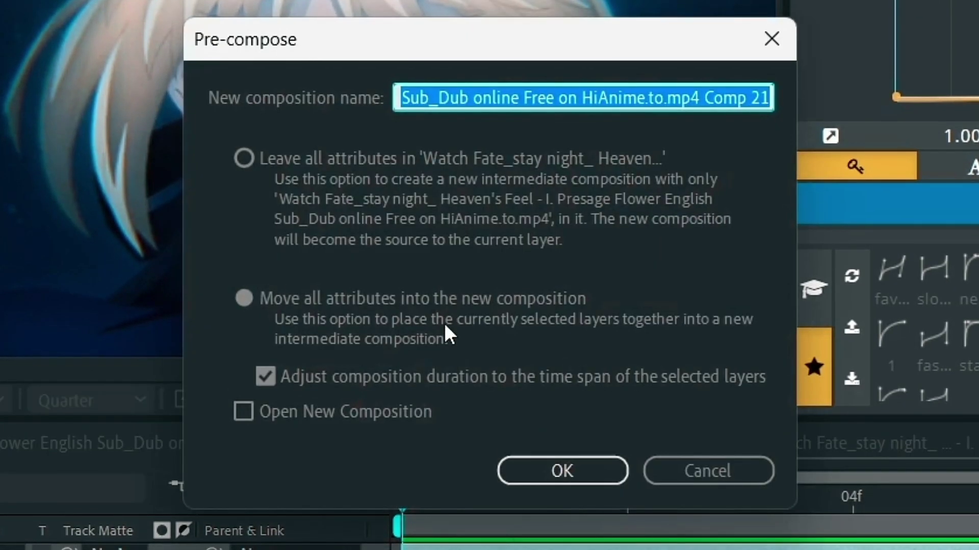
left_click(530, 475)
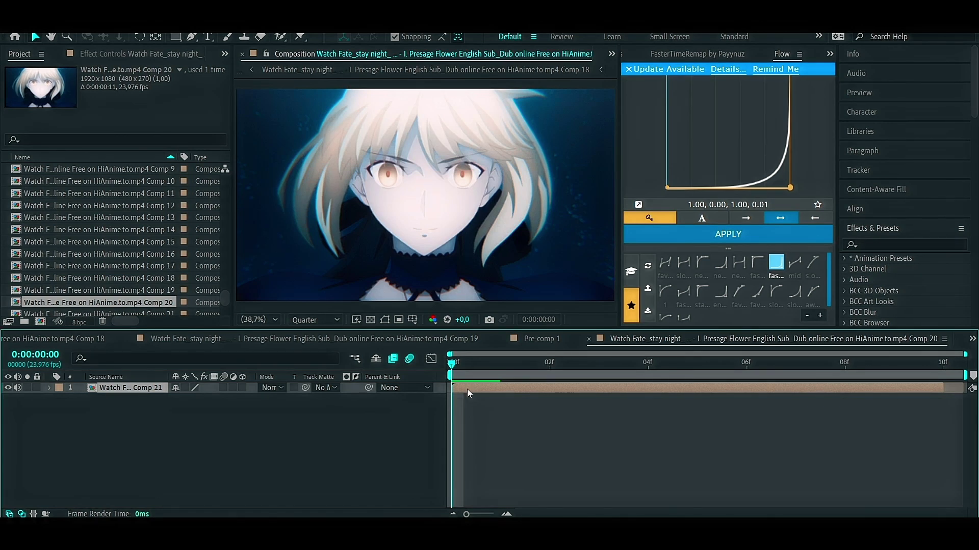
Step: Enable time remapping on the pre-composed layer and add a Time Remap keyframe on every frame from 1 through 9
key("ctrl+alt+t")
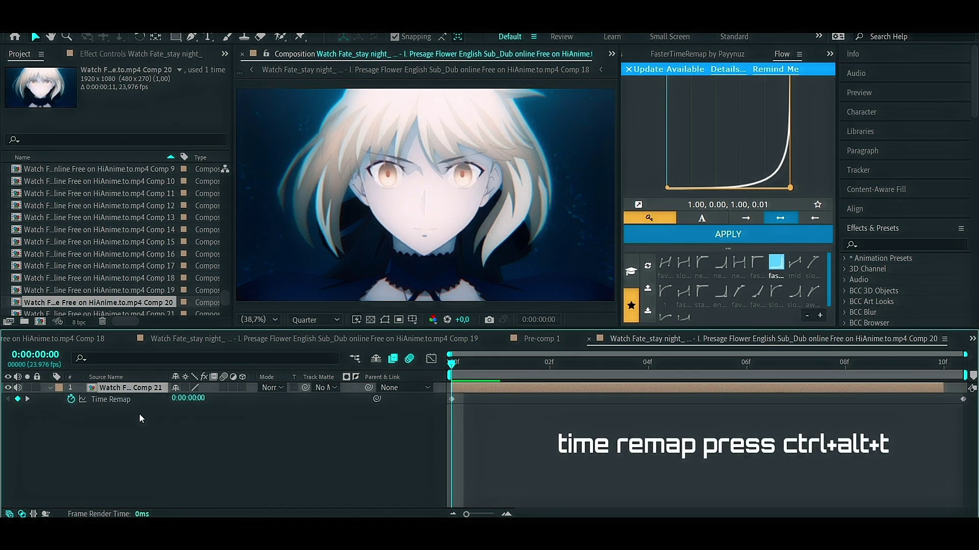
left_click(131, 401)
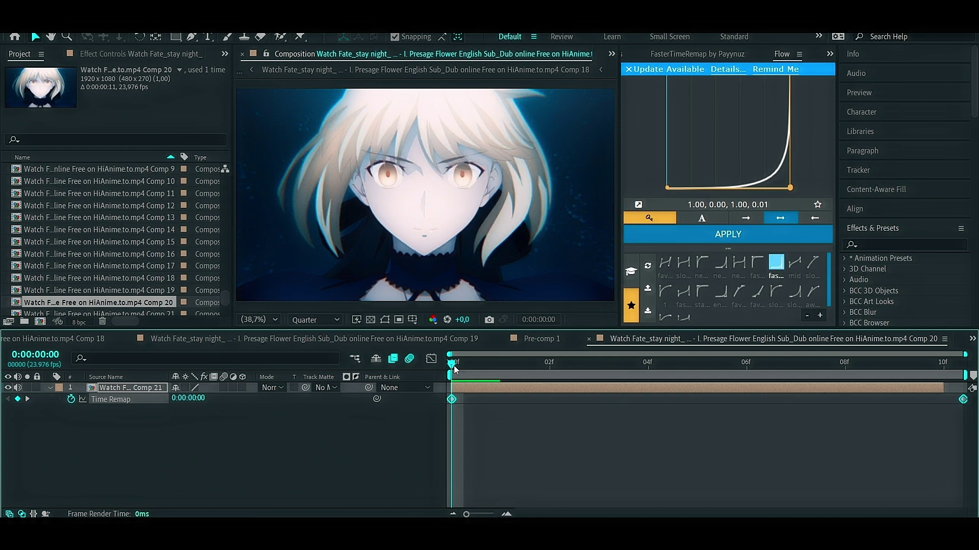
left_click(490, 368)
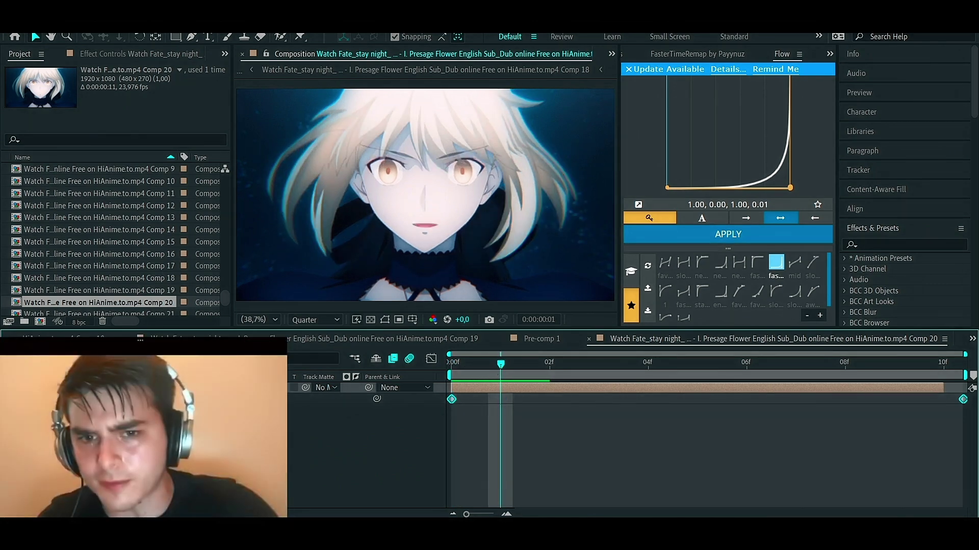
left_click(18, 399)
left_click(537, 369)
left_click(18, 399)
left_click(594, 369)
left_click(18, 399)
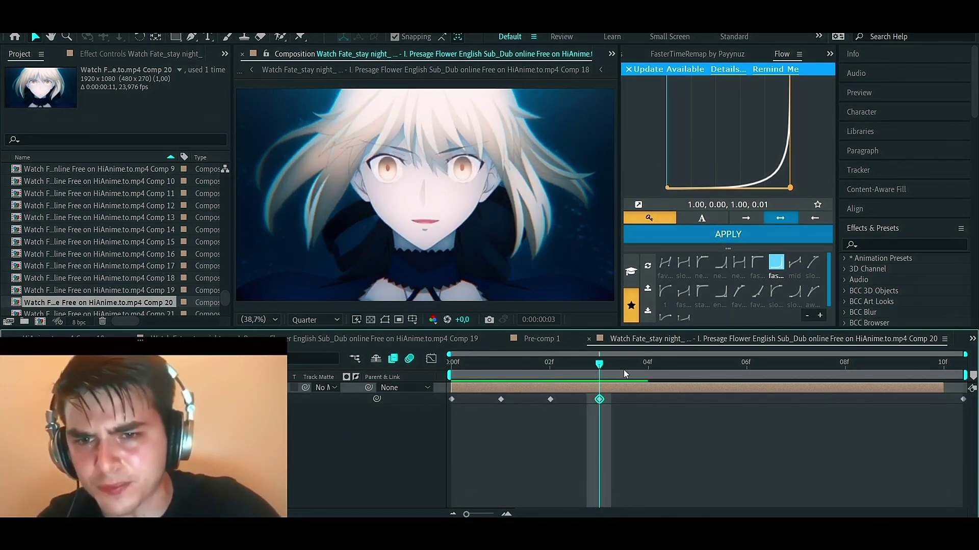
left_click(637, 369)
left_click(18, 399)
left_click(691, 369)
key("alt+shift+t")
key("Page_Down")
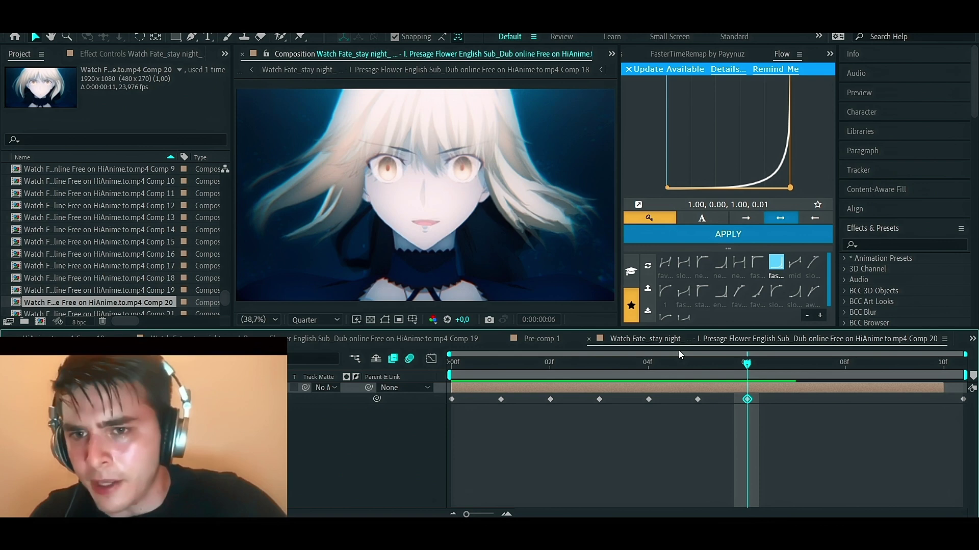
key("alt+shift+t")
key("Page_Down")
key("alt+shift+t")
key("Page_Down")
key("alt+shift+t")
key("Page_Down")
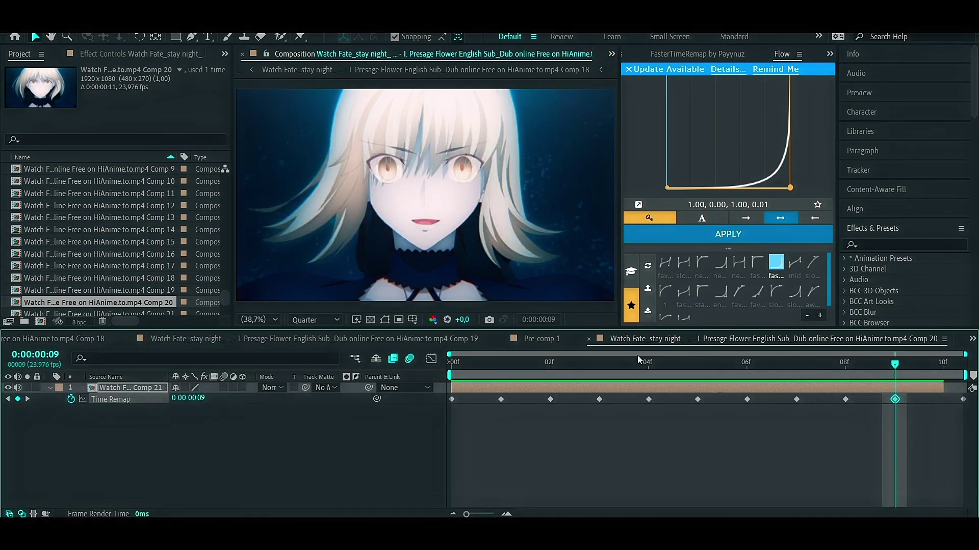
key("alt+shift+t")
key("Page_Down")
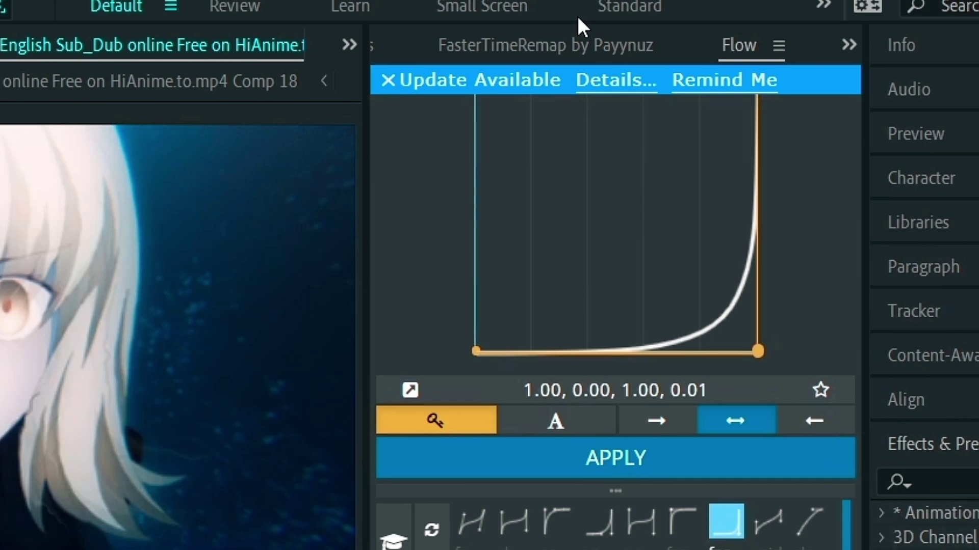
Step: Run Stretch Properties in FasterTimeRemap with Remove First and Remove Last enabled
left_click(697, 53)
left_click(447, 209)
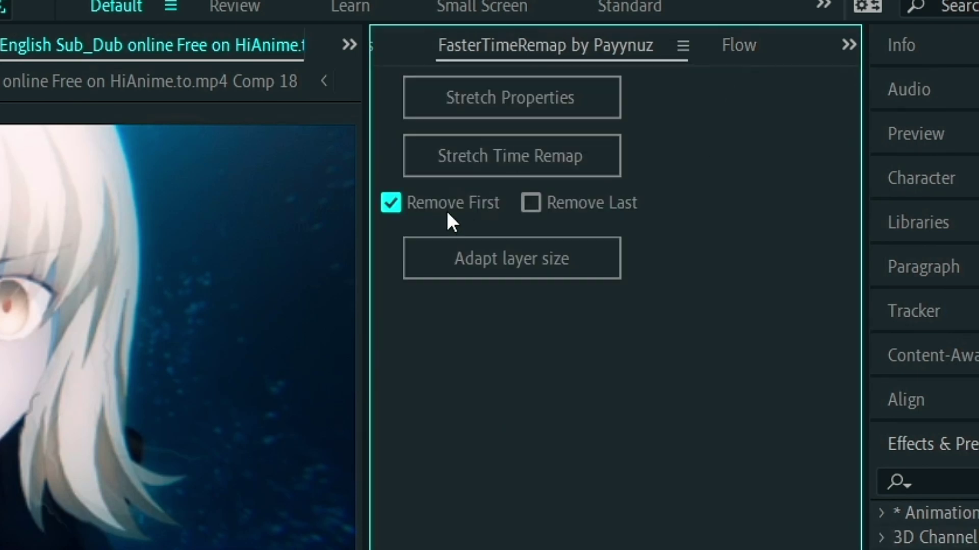
left_click(532, 203)
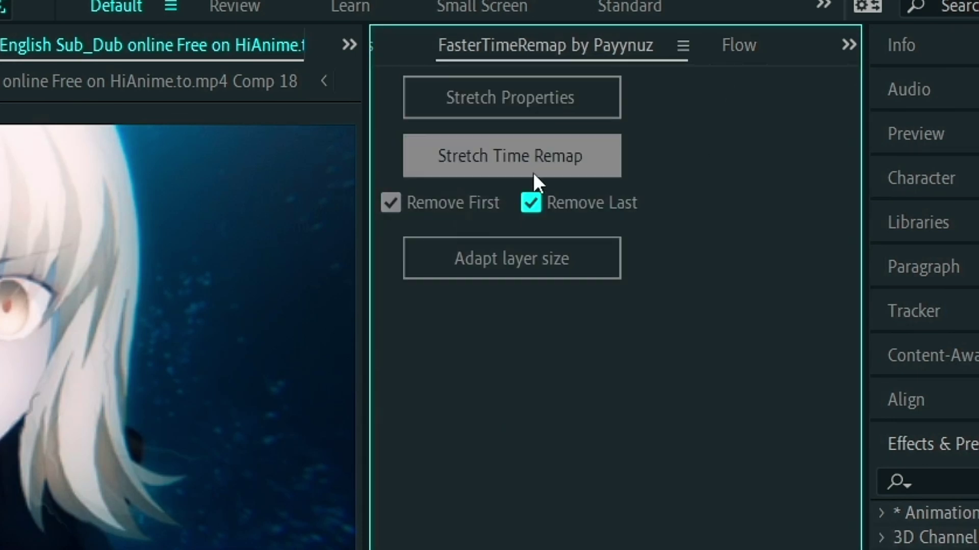
left_click(490, 96)
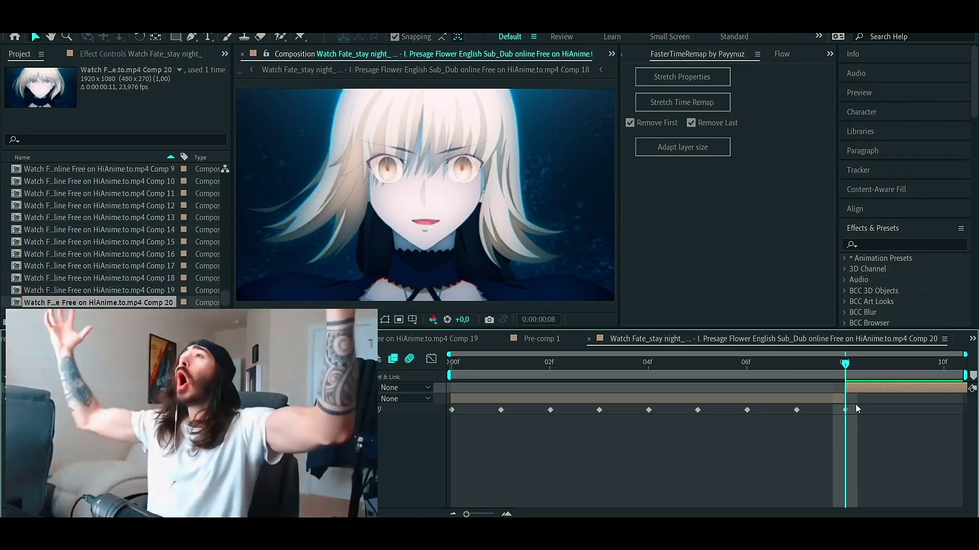
Step: Delete the leftover layer piece starting at frame 8 and pre-compose the remaining time-remapped layer
key("Delete")
left_click(827, 386)
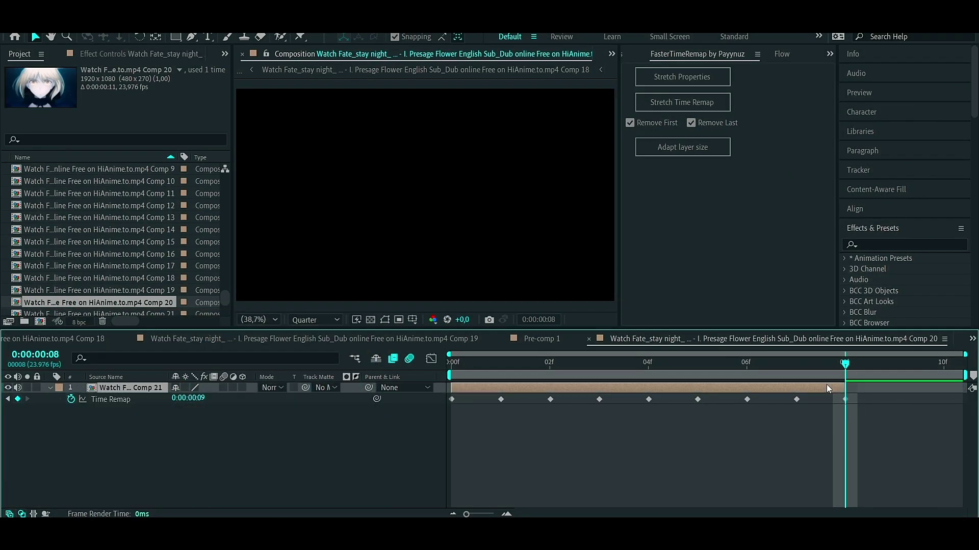
right_click(821, 385)
left_click(867, 303)
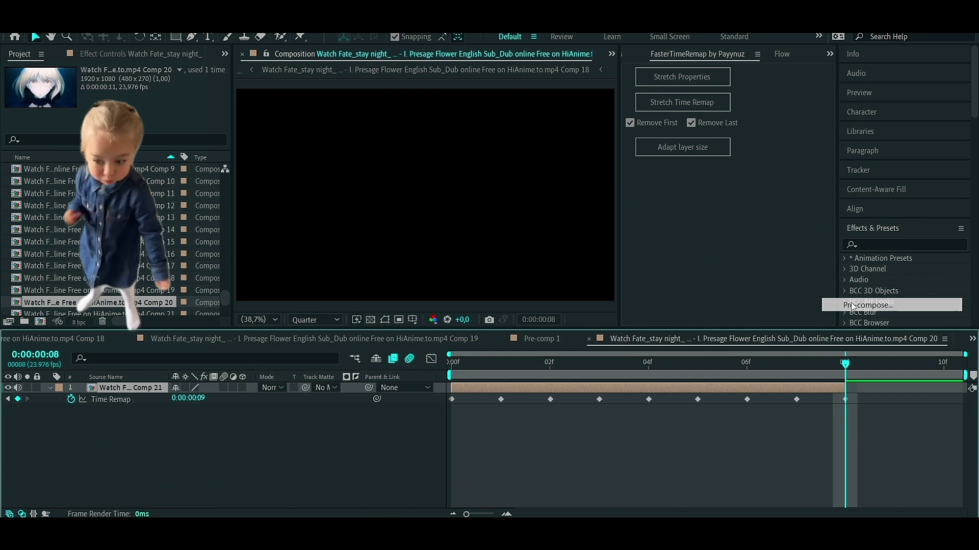
left_click(516, 350)
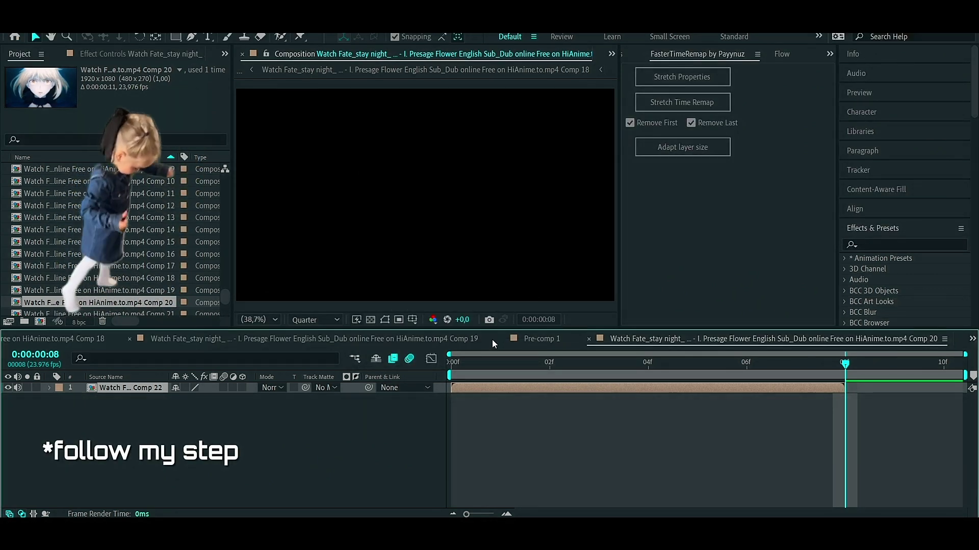
Step: Enable time remapping on the new pre-comp, stretch it to the composition's end with its last keyframe at frame 10, and preview it
right_click(725, 393)
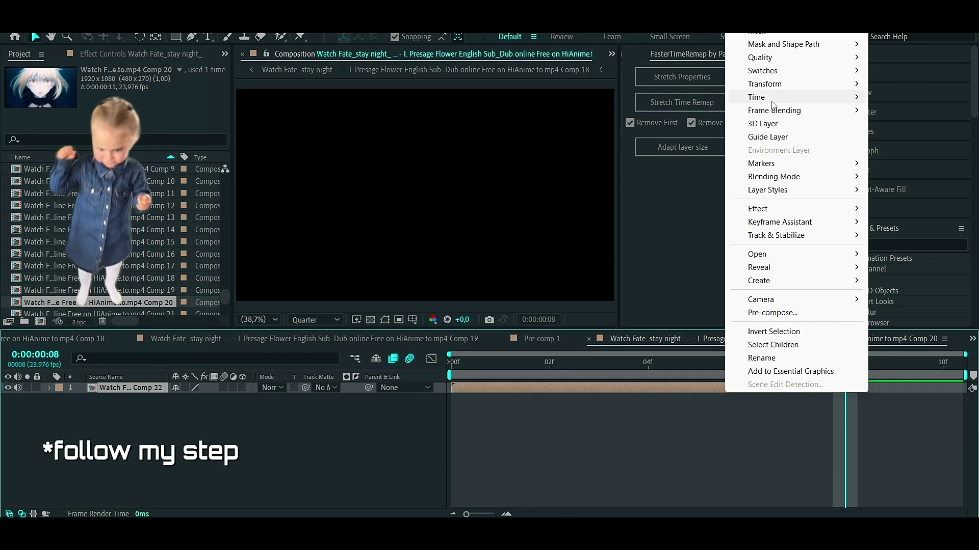
mouse_move(772, 101)
left_click(688, 98)
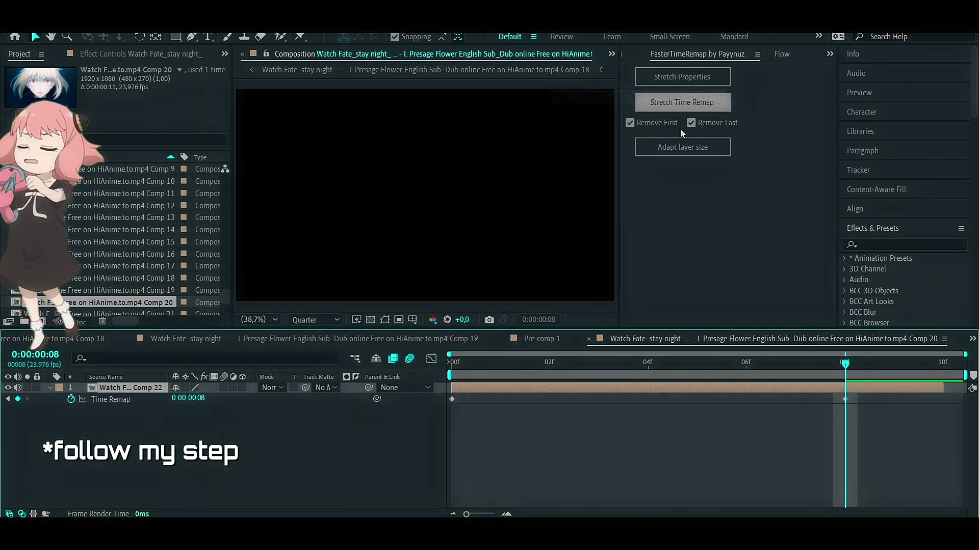
left_click_drag(844, 400, 967, 388)
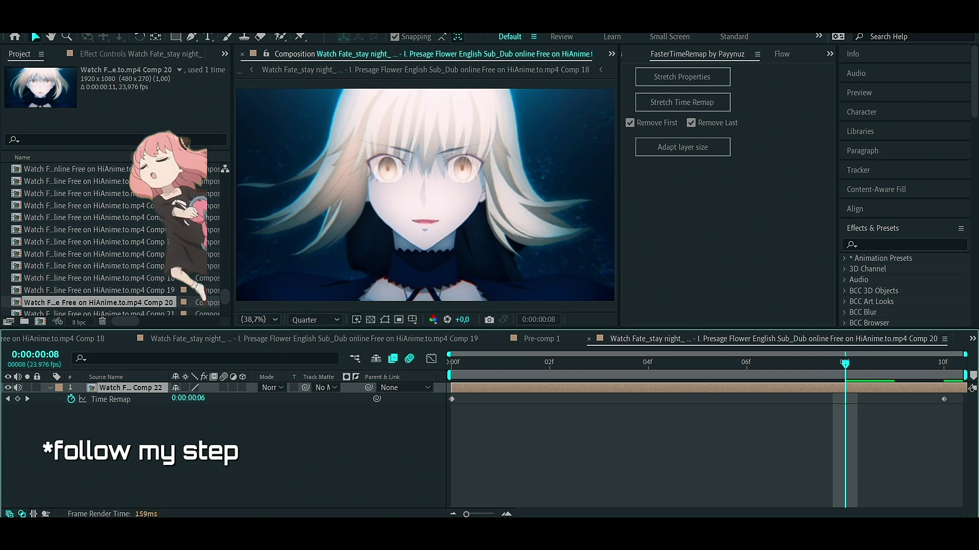
key("space")
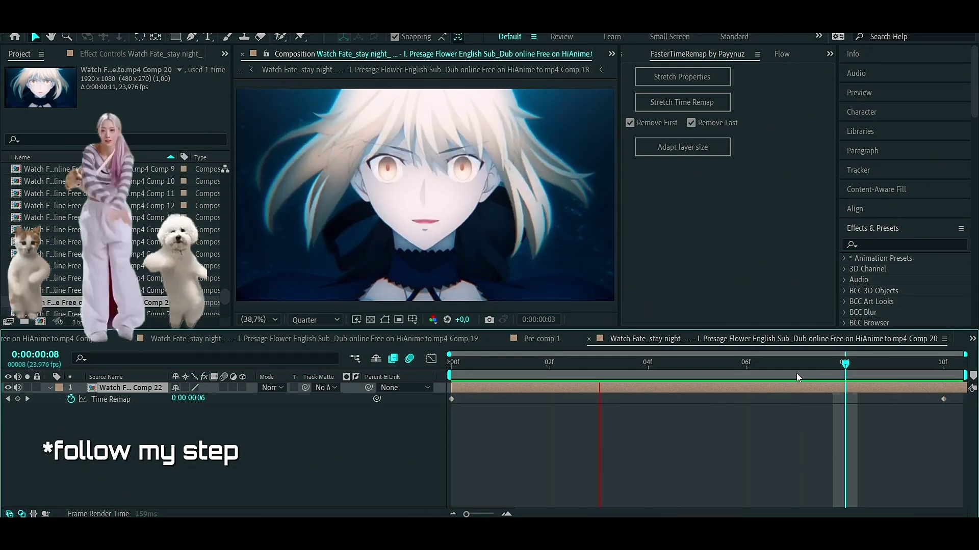
Step: Move the final Time Remap keyframe from frame 10 past the composition's end and preview from the start
left_click(943, 364)
left_click_drag(943, 399, 976, 403)
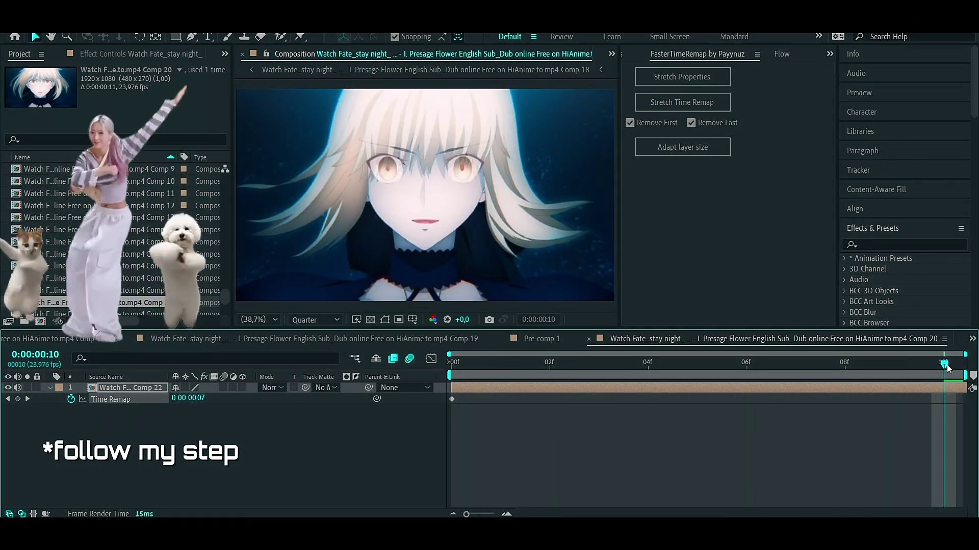
left_click_drag(945, 365, 430, 369)
key("space")
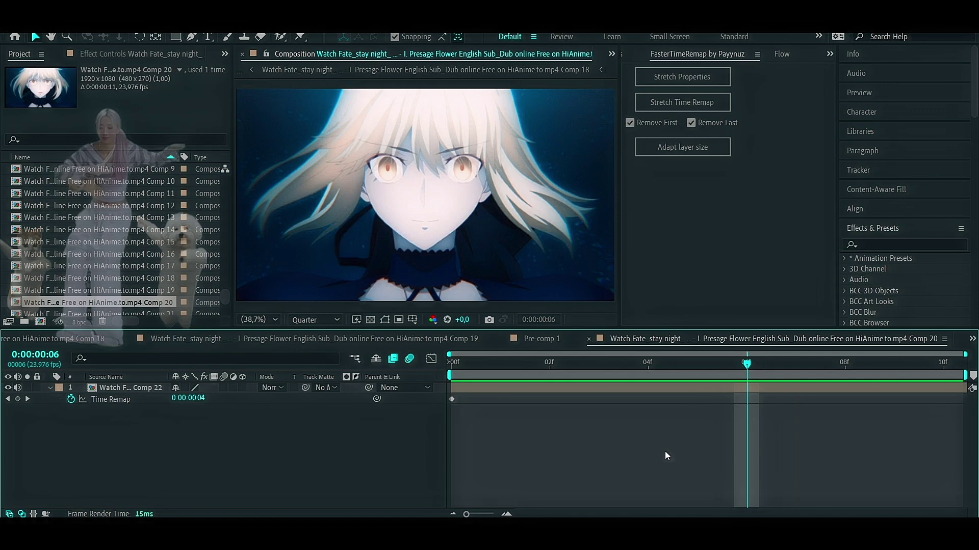
Step: Add the composition to the render queue and set its output format to QuickTime
key("ctrl+m")
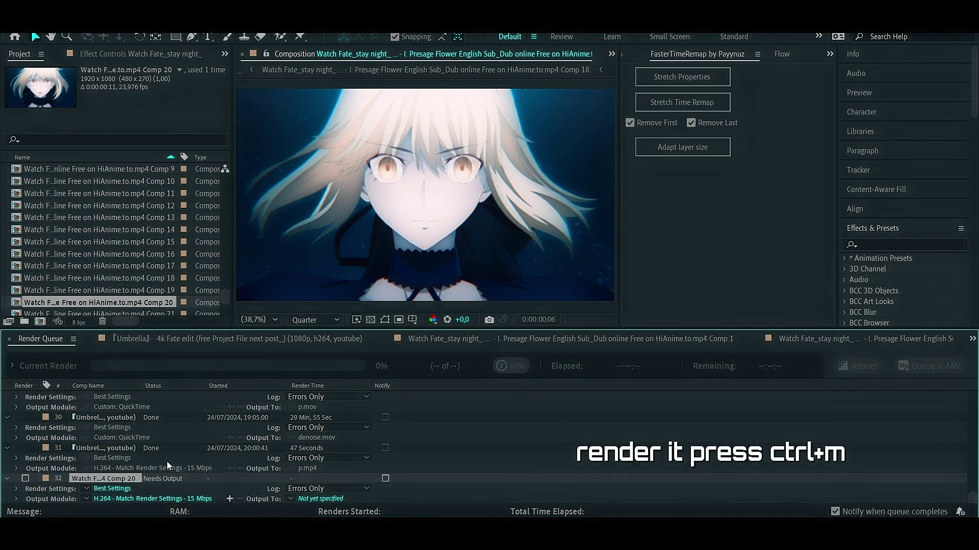
left_click(133, 500)
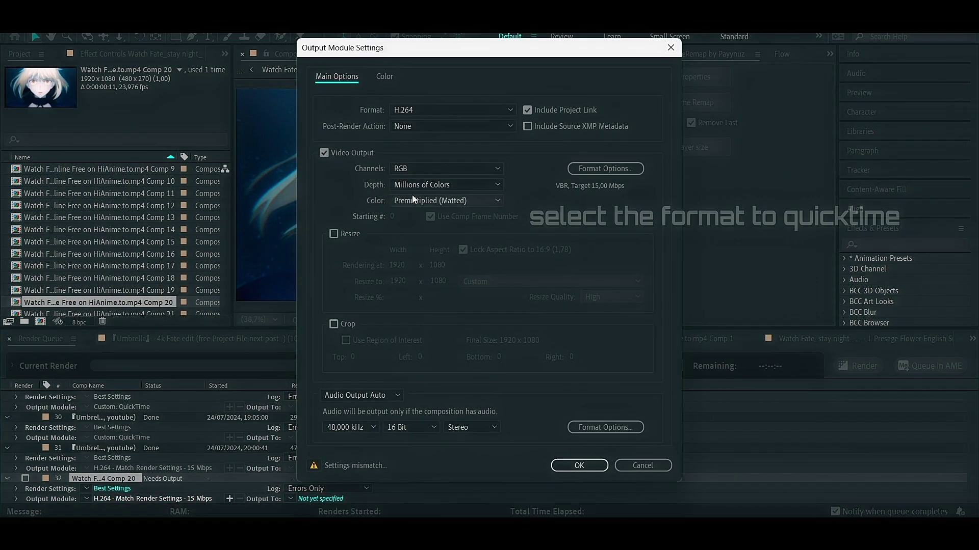
left_click(462, 112)
left_click(434, 264)
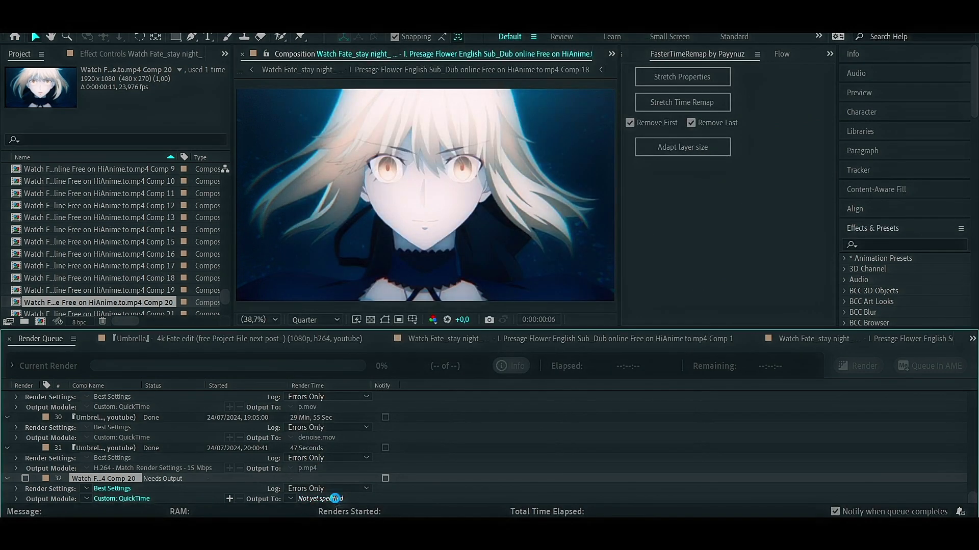
Step: Name the output file test in the umbrella folder and render the composition
left_click(335, 498)
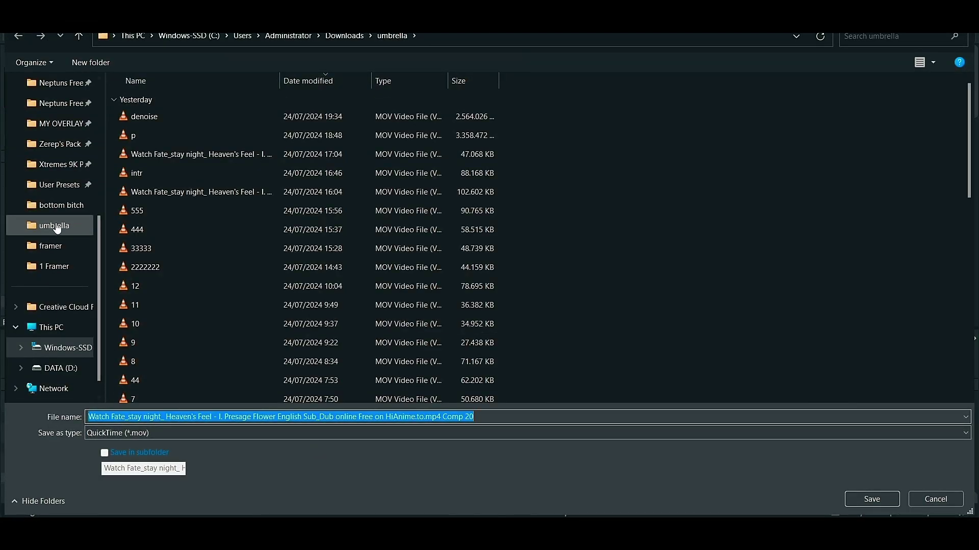
scroll(57, 229, "up", 4)
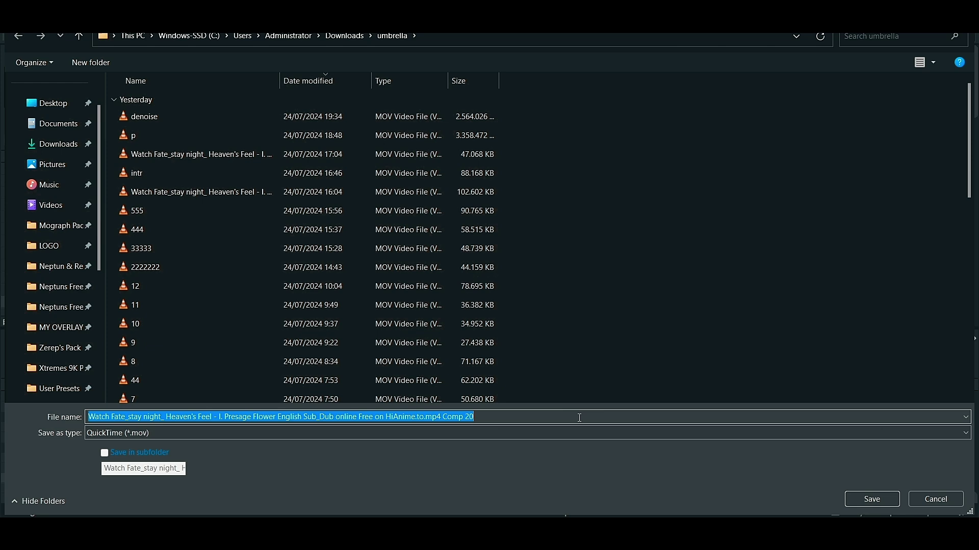
type("test")
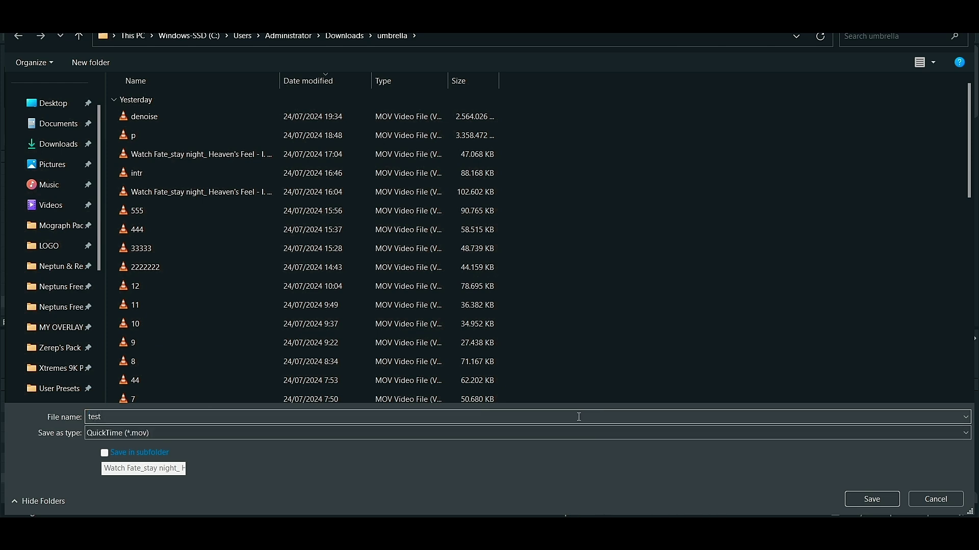
key("Return")
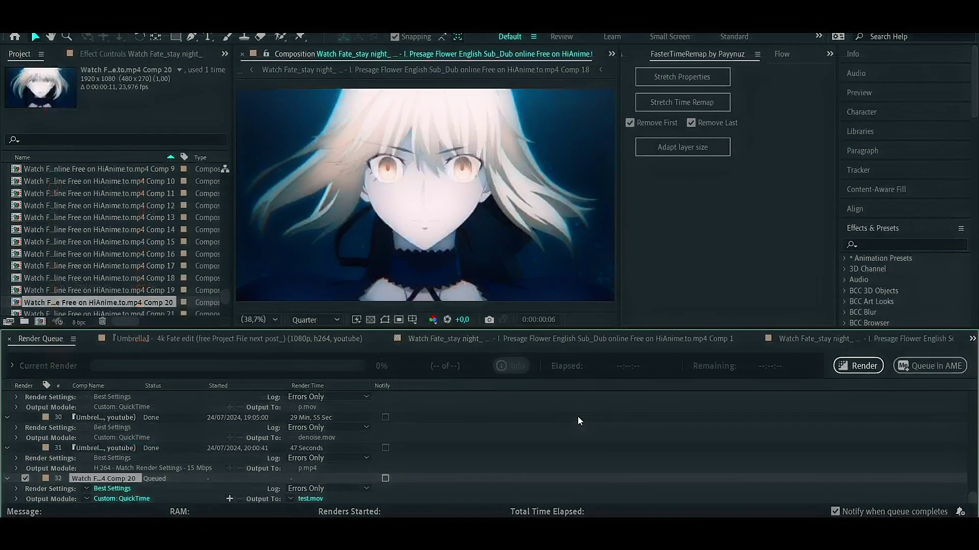
left_click(840, 369)
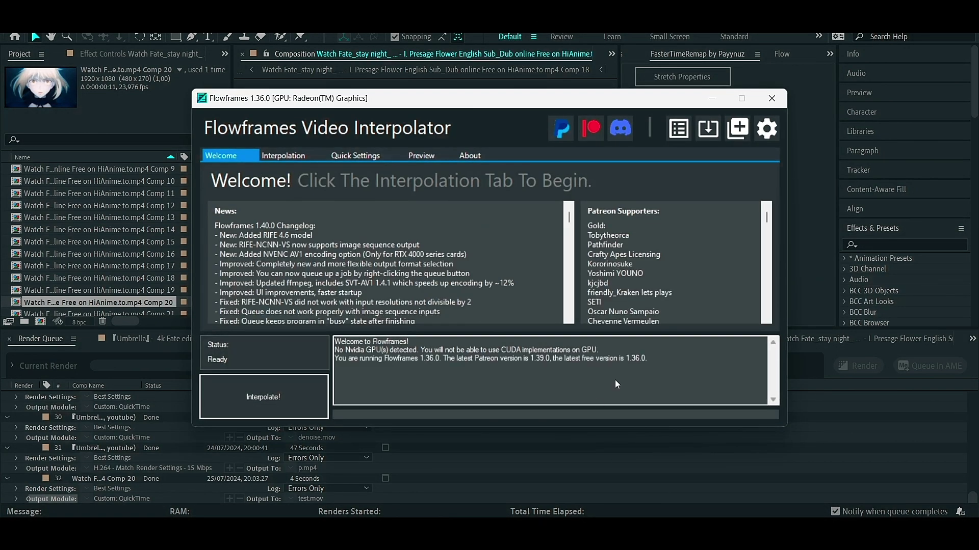
Step: Switch to Flowframes and load test.mov from the umbrella folder as the interpolation input video
left_click(291, 156)
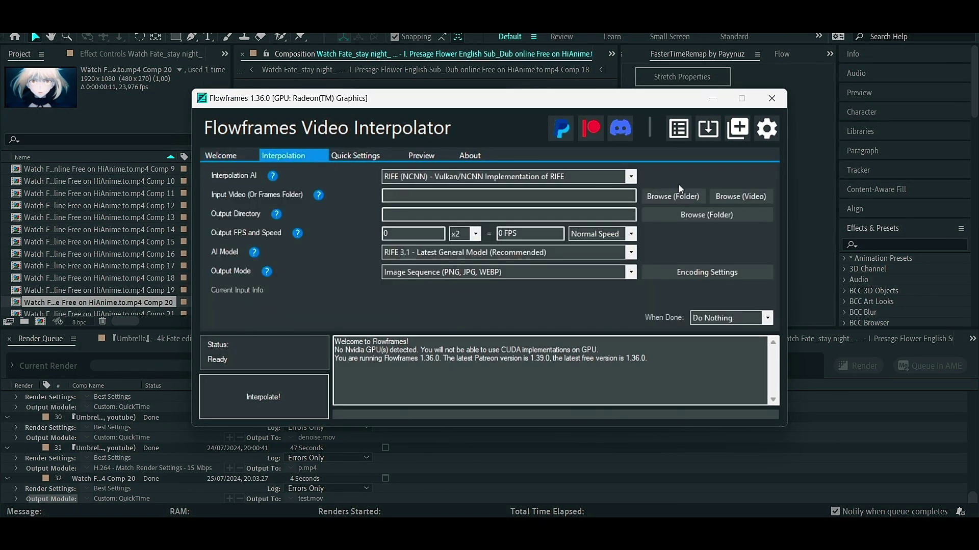
left_click(731, 198)
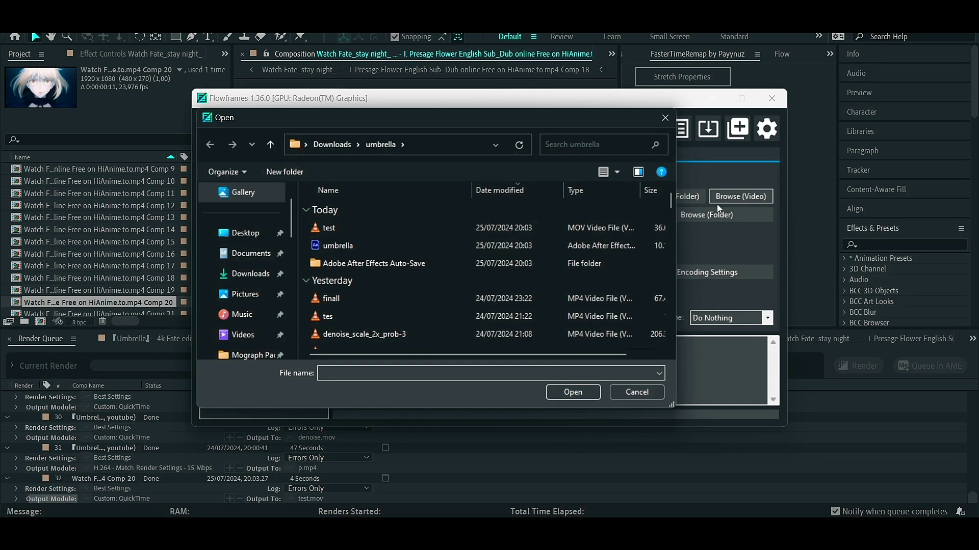
double_click(378, 227)
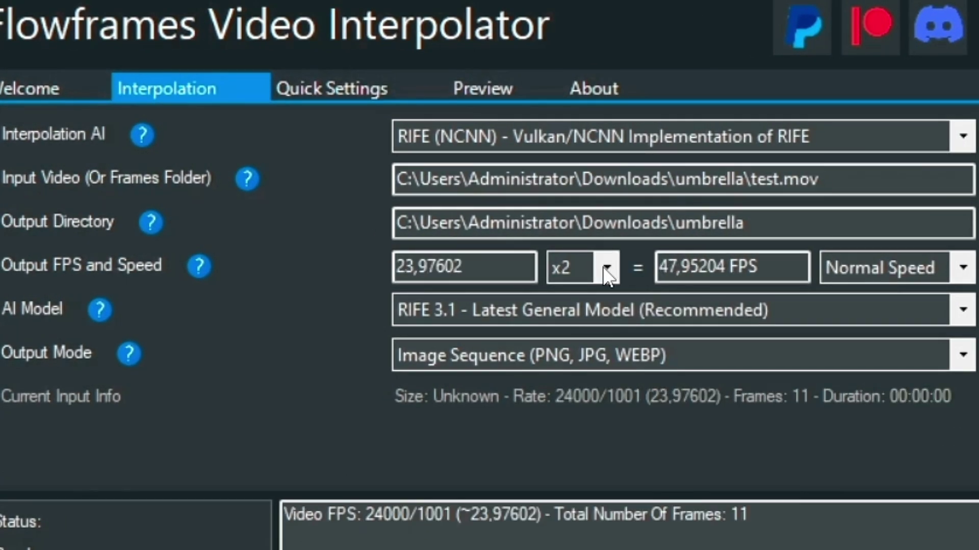
Step: Set the frame rate multiplier to x8 and output mode to Image Sequence (PNG, JPG, WEBP), run the interpolation, and close Flowframes
left_click(607, 270)
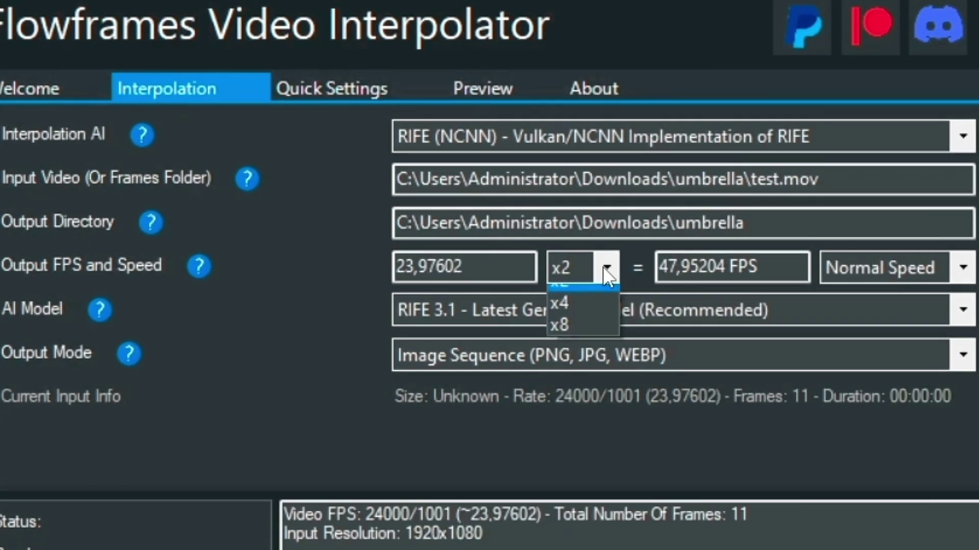
left_click(570, 329)
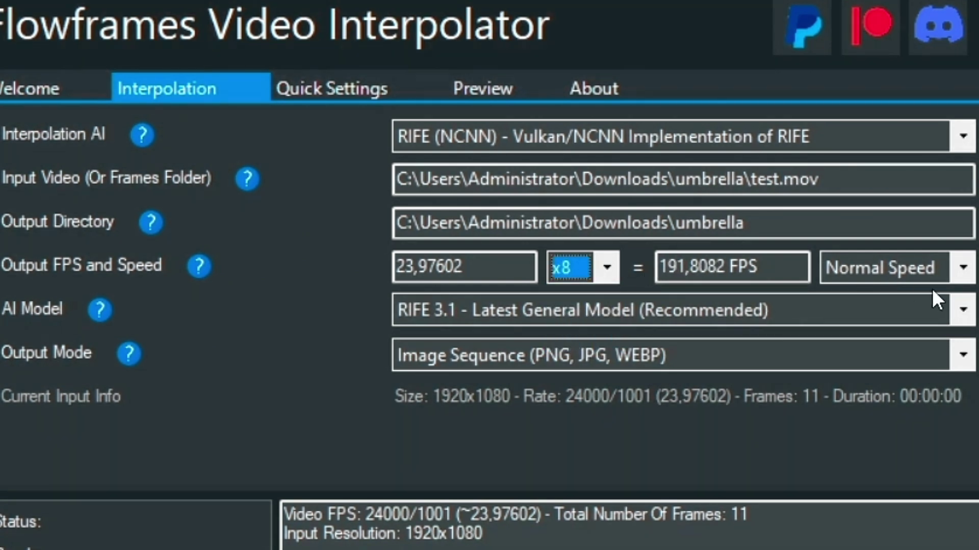
left_click(961, 368)
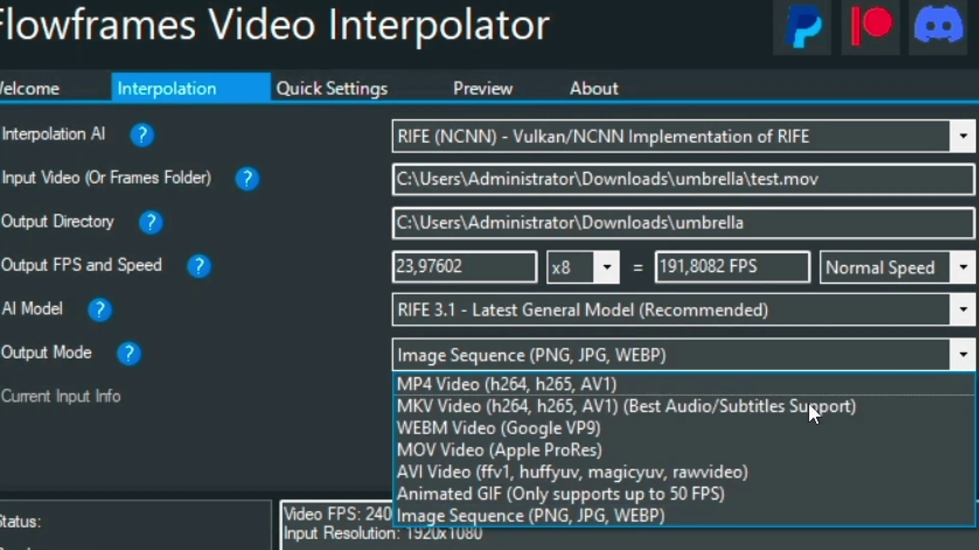
left_click(622, 514)
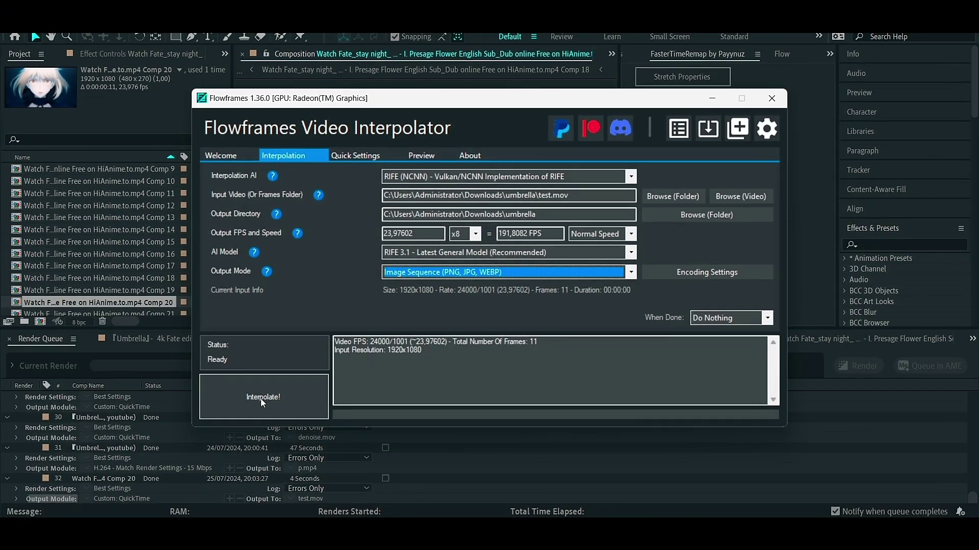
left_click(261, 398)
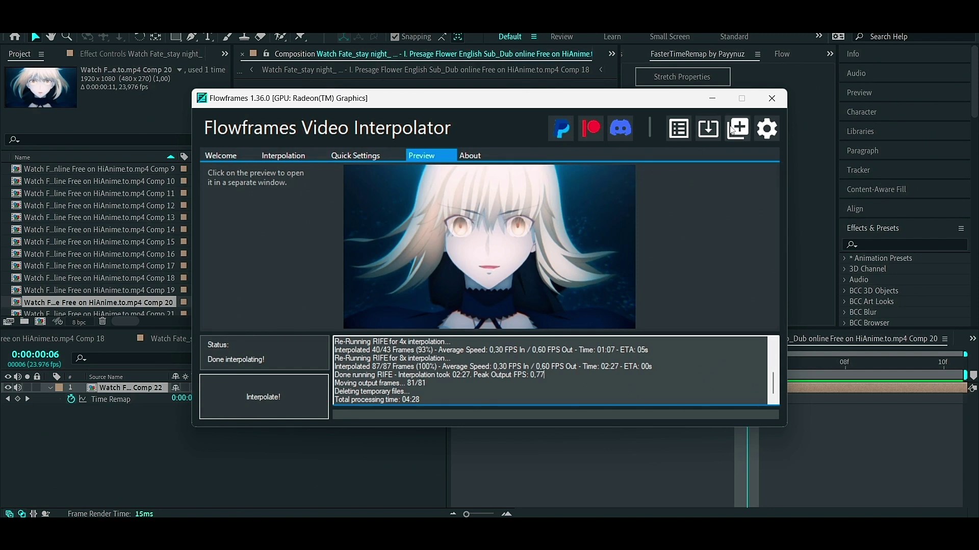
left_click(779, 102)
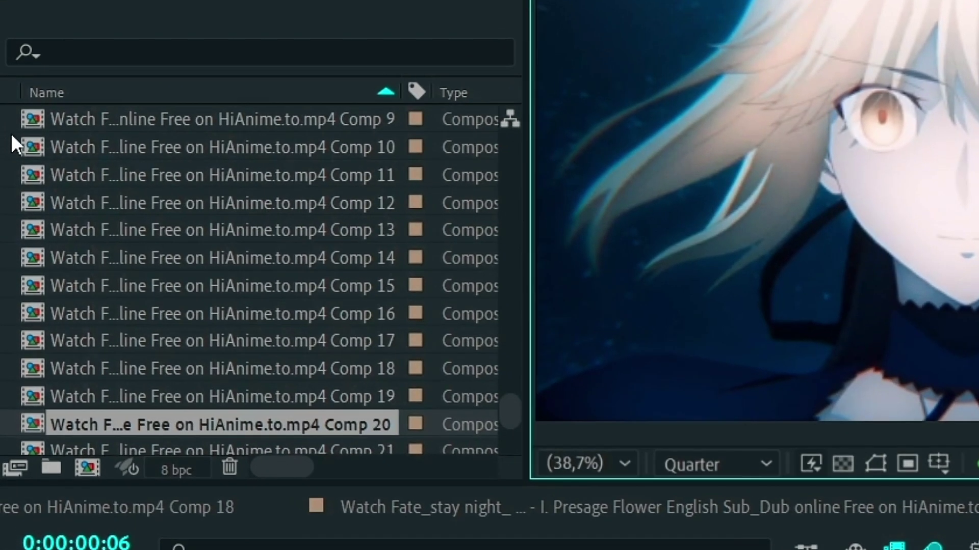
Step: In After Effects, import the interpolated PNG sequence from the test-8x-RIFE-RIFE3.1-191.8082fps folder inside the umbrella folder
right_click(6, 175)
mouse_move(332, 267)
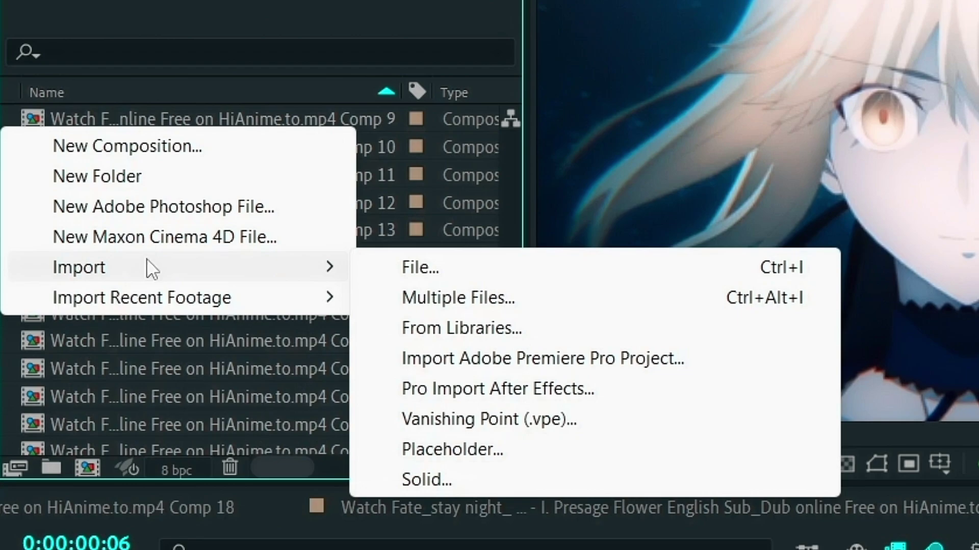
left_click(453, 268)
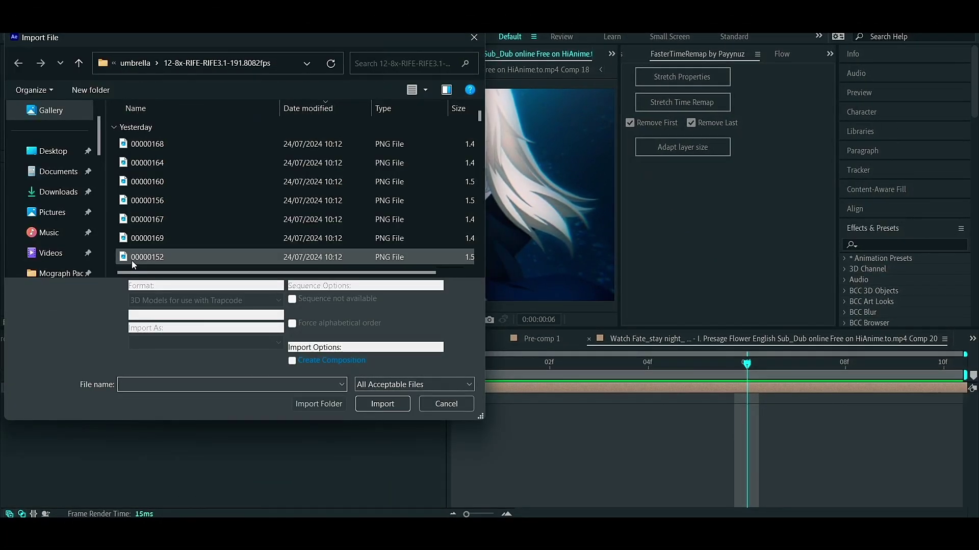
left_click(128, 66)
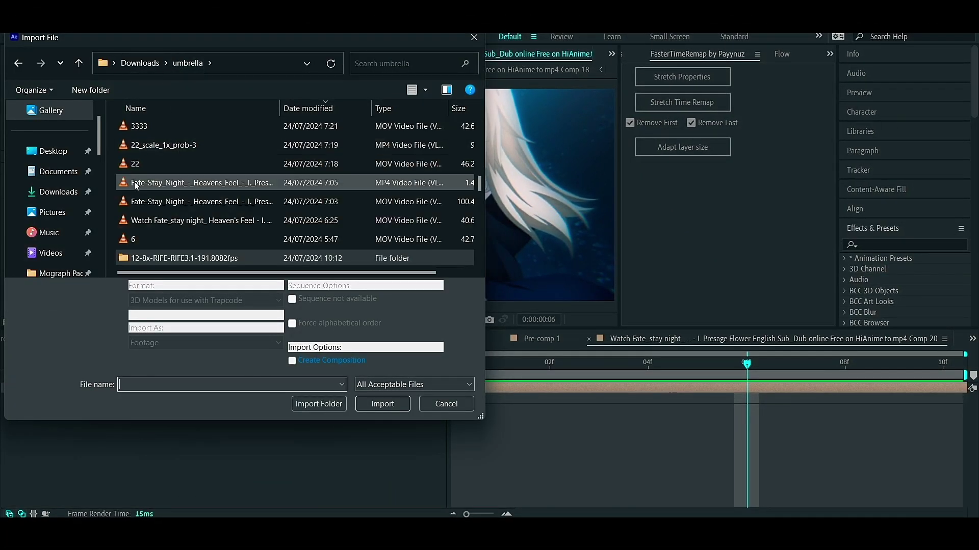
scroll(147, 231, "up", 3)
scroll(146, 230, "up", 2)
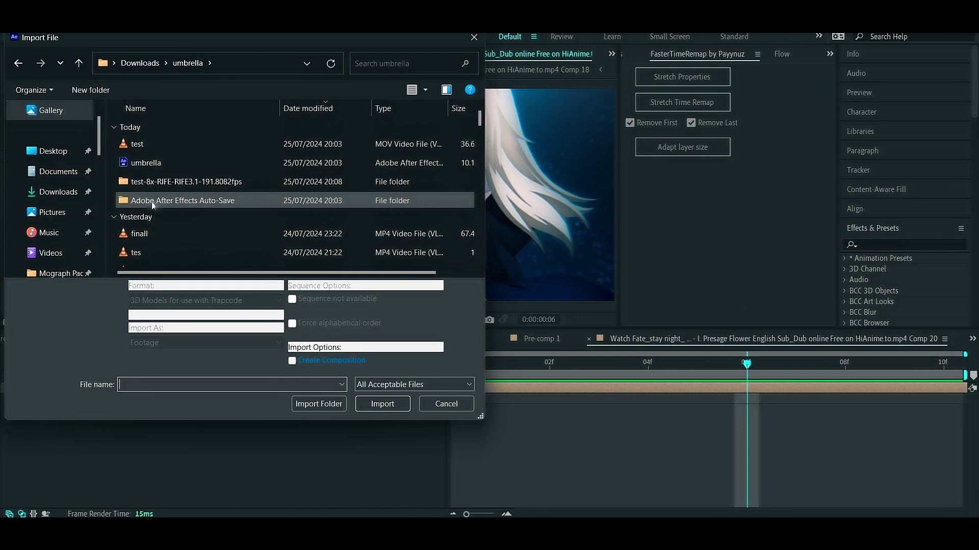
double_click(151, 185)
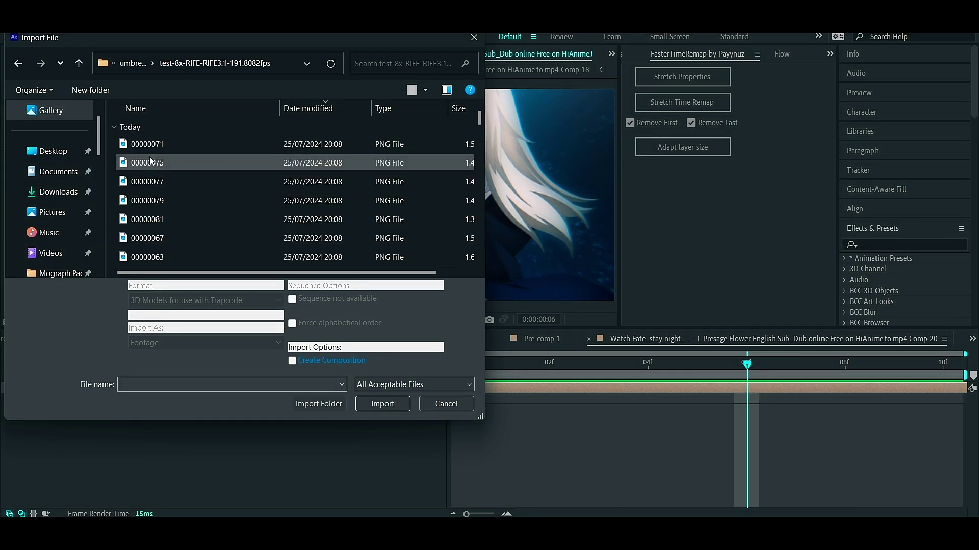
left_click(148, 143)
double_click(142, 144)
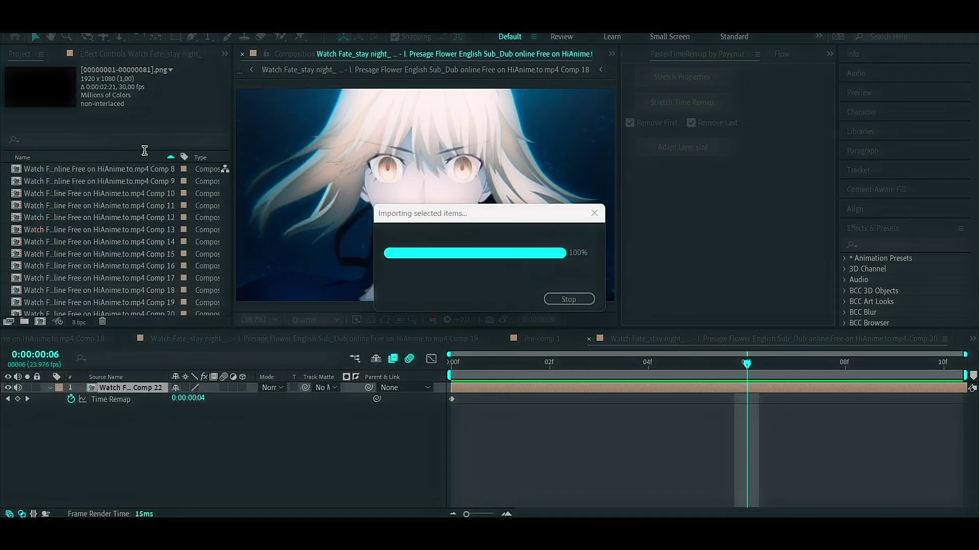
Step: Add the imported PNG sequence to the composition above the Comp 22 layer and preview it
left_click_drag(94, 176, 134, 388)
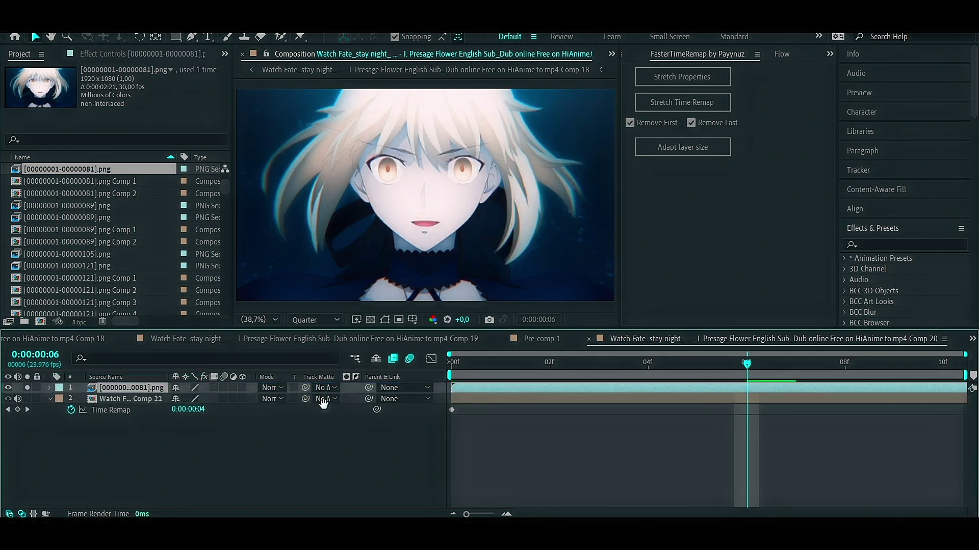
key("space")
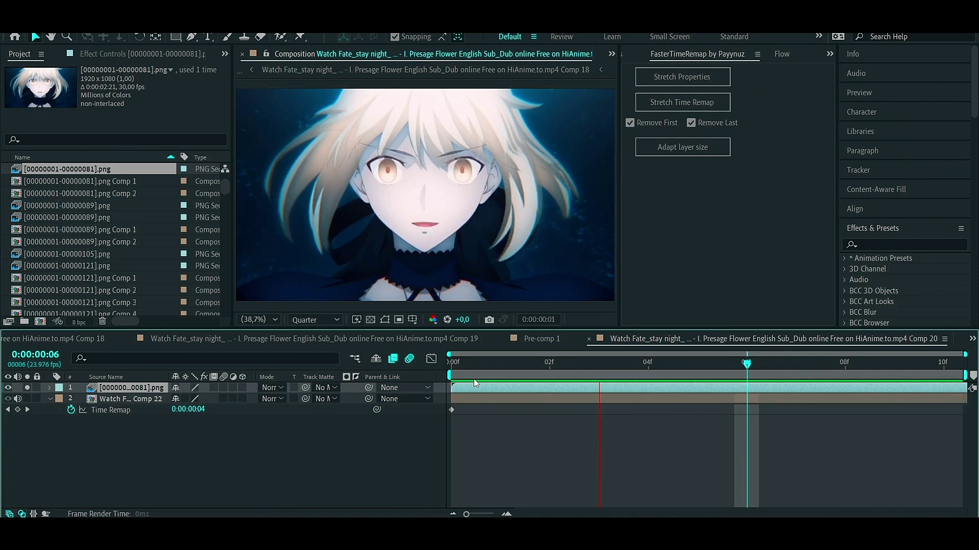
Step: Enable time remapping on the PNG sequence layer and set its Time Remap value to 0:00:02:21 at frame 10
left_click(946, 365)
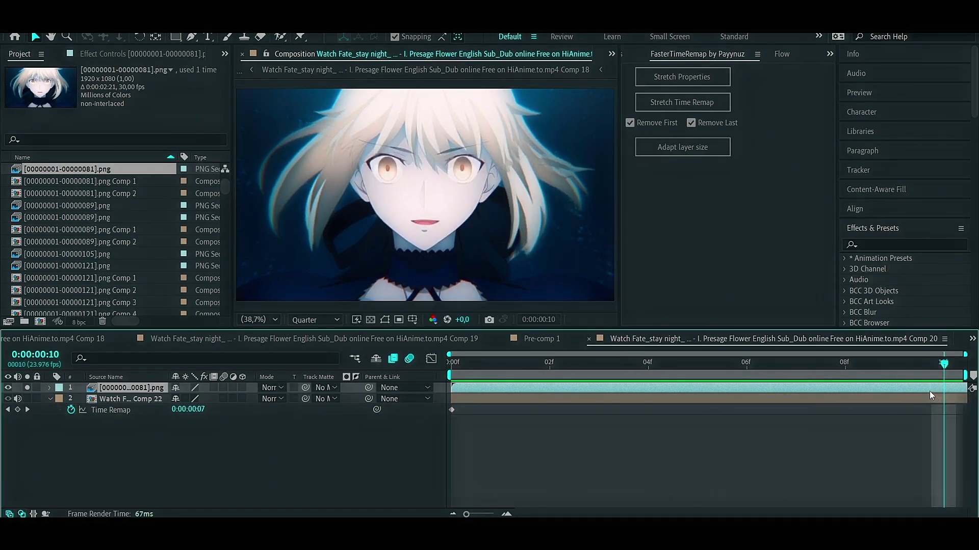
right_click(930, 396)
mouse_move(872, 96)
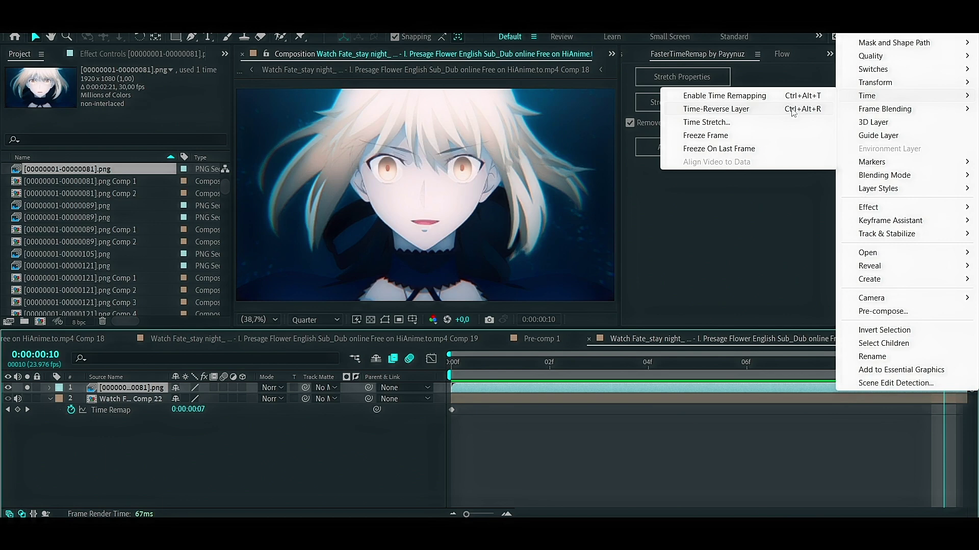
left_click(724, 96)
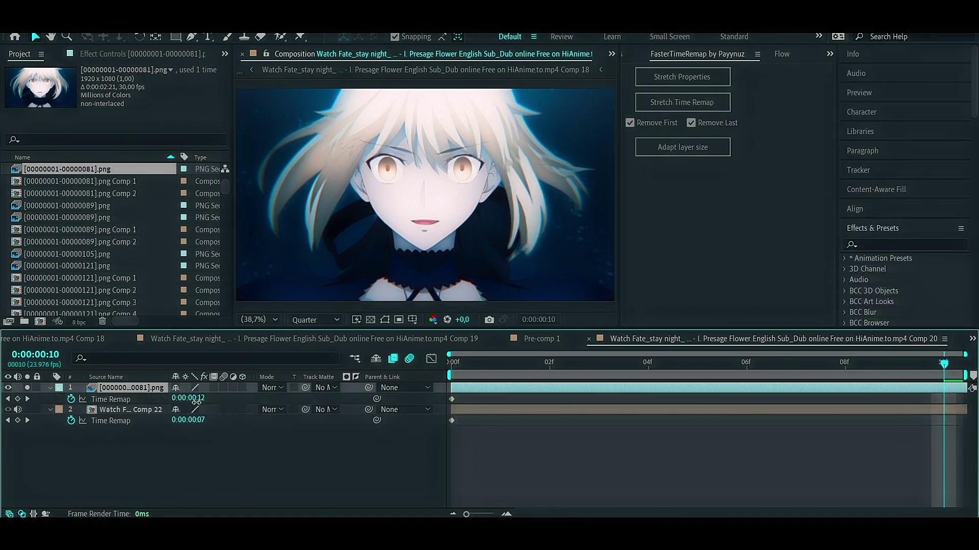
left_click_drag(197, 401, 261, 410)
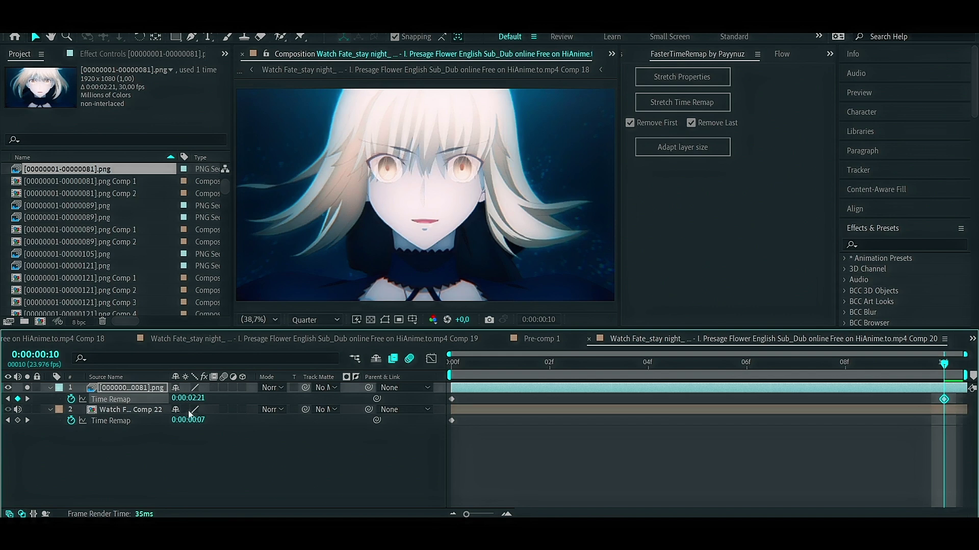
Step: Apply the Flow easing preset with curve 0.18, 0.80, 0.81, 0.17 to the sequence's Time Remap keyframes and preview the motion
left_click(150, 399)
left_click(782, 54)
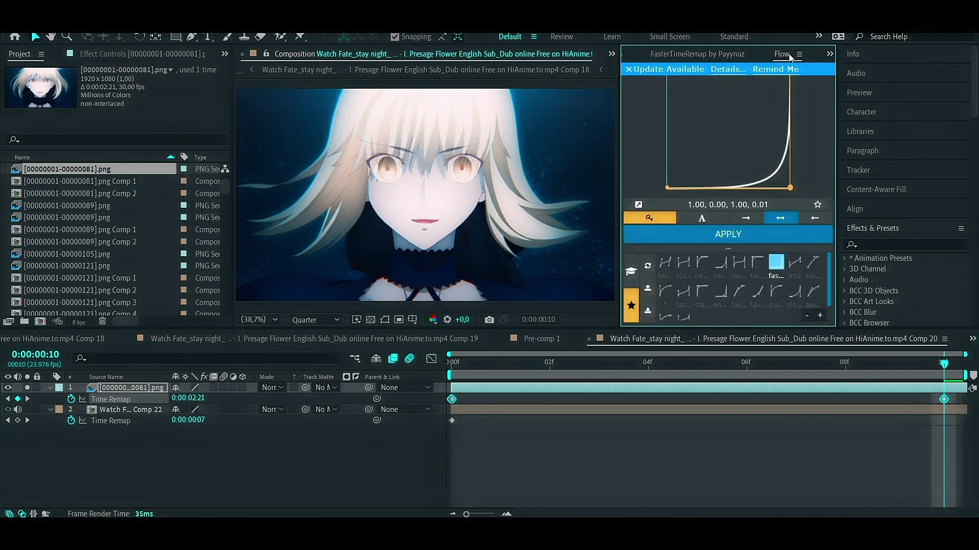
left_click(631, 70)
left_click(661, 269)
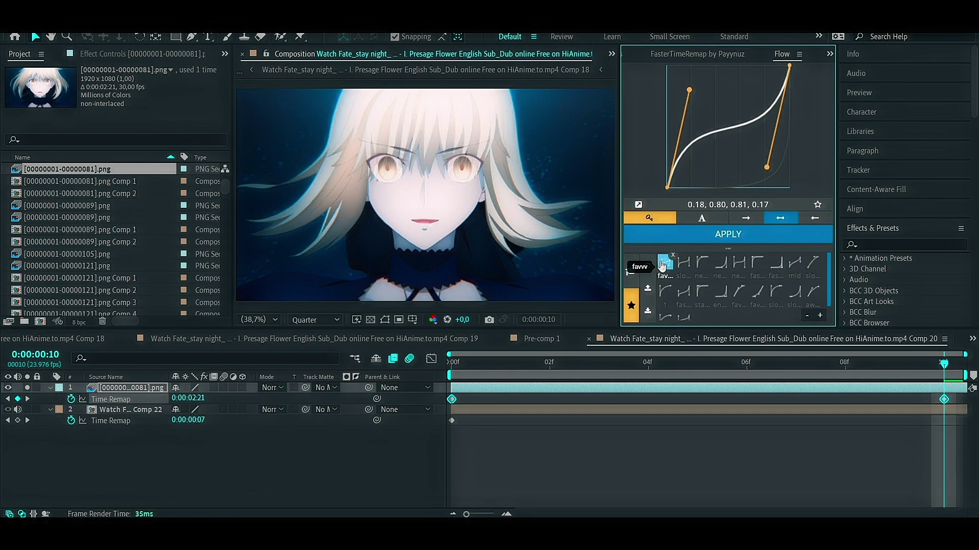
left_click(683, 237)
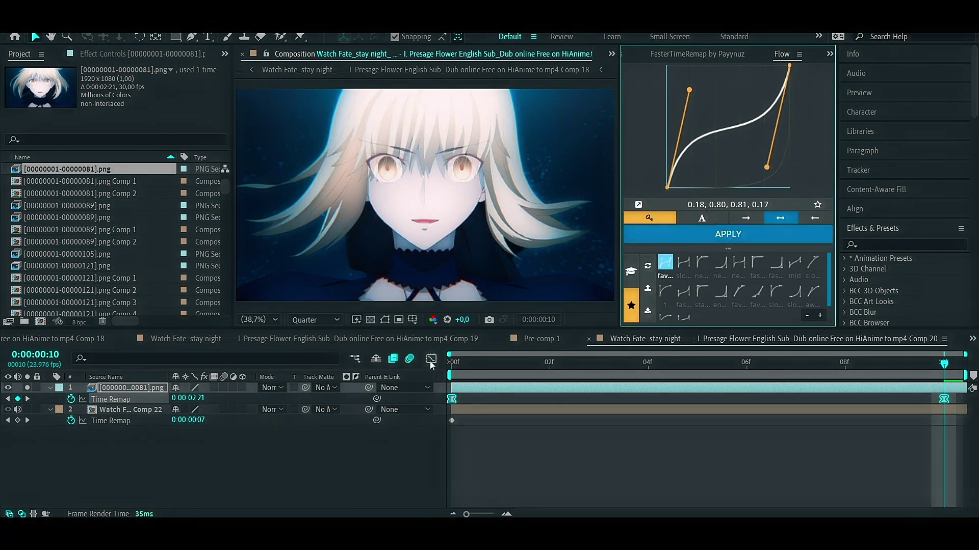
key("space")
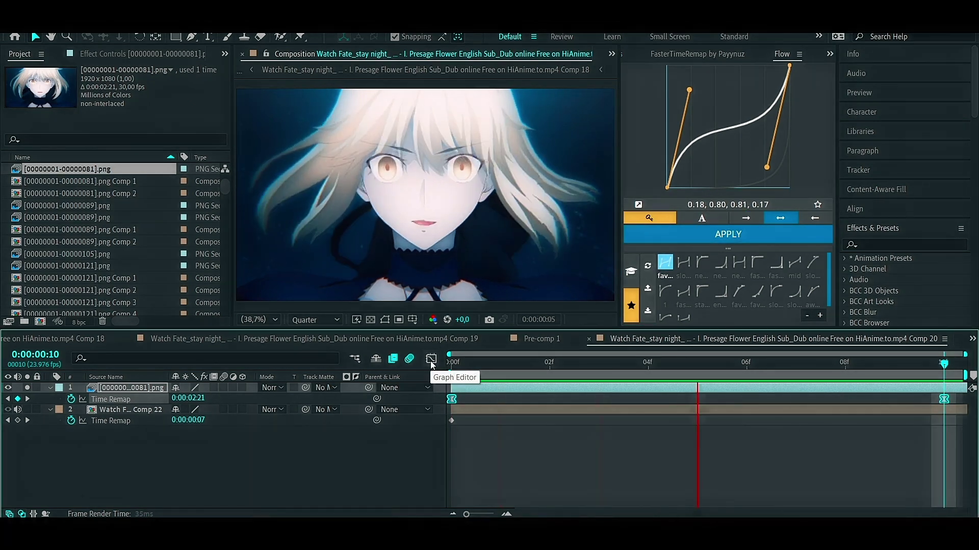
Step: Display the sequence's Time Remap curve in the Graph Editor, scrub the timeline, and play the composition from the start
left_click(431, 359)
left_click(454, 376)
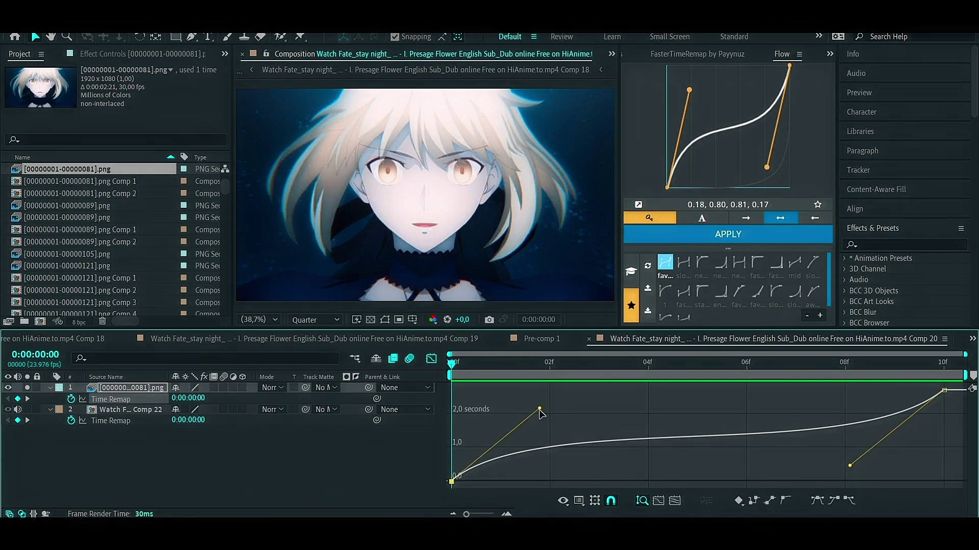
key("space")
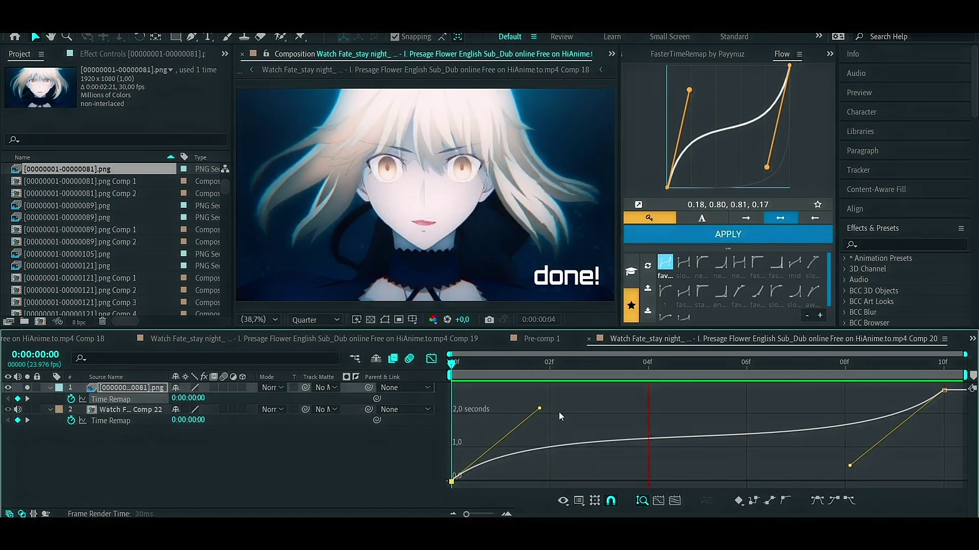
left_click(549, 363)
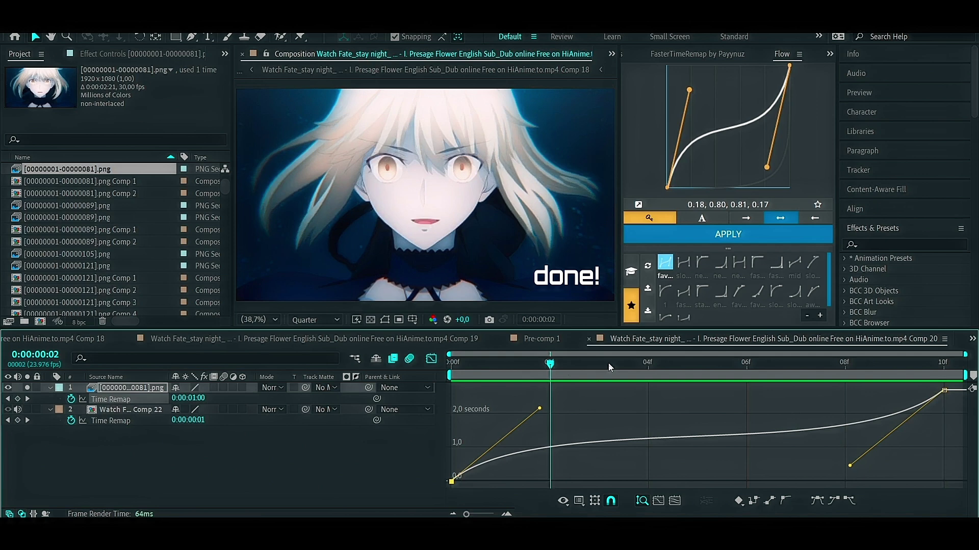
left_click_drag(950, 402, 451, 402)
key("space")
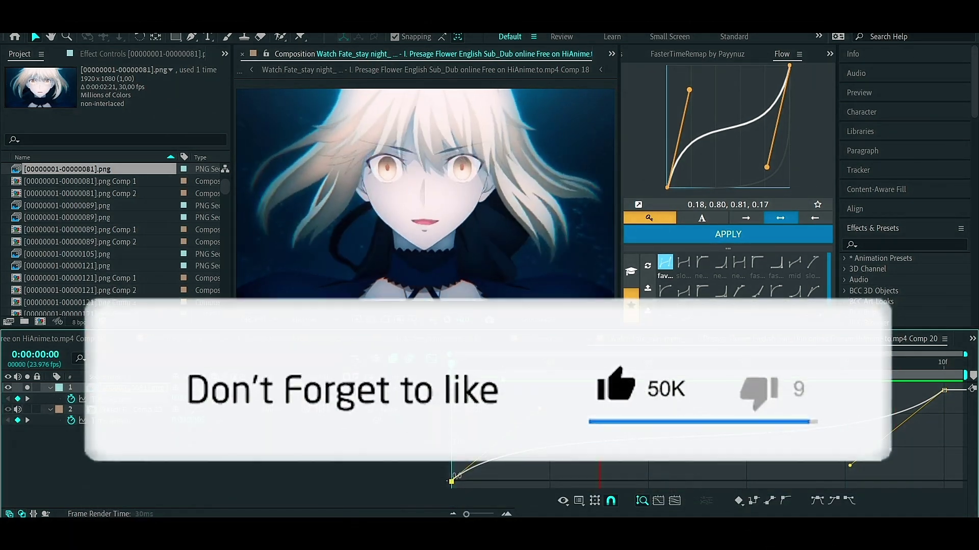